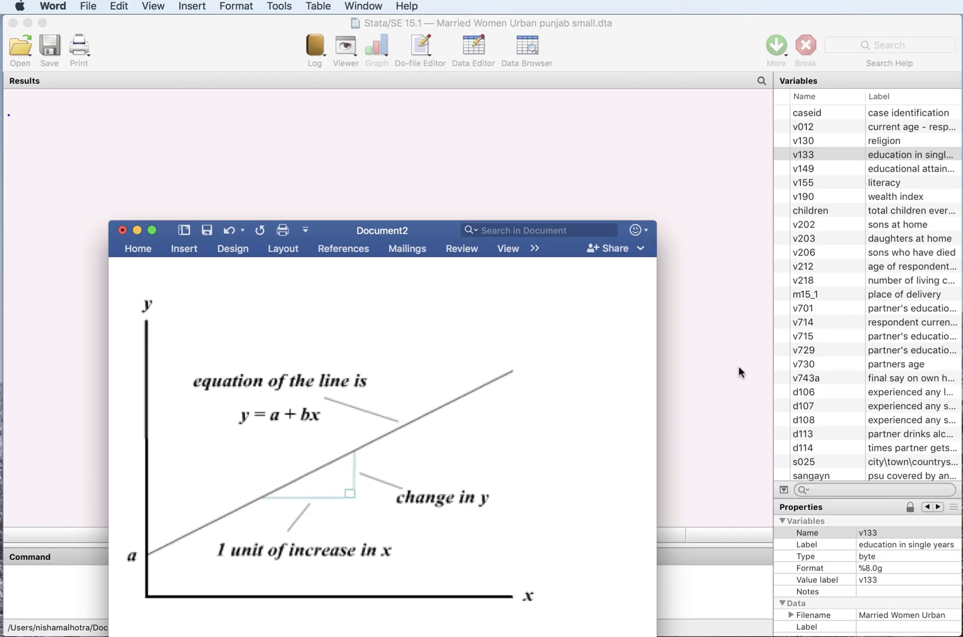
- Bring the Stata window with the Married Women Urban punjab small dataset to the front
left_click(737, 366)
- Summarise the children variable, giving a mean of 2.42139
left_click(475, 603)
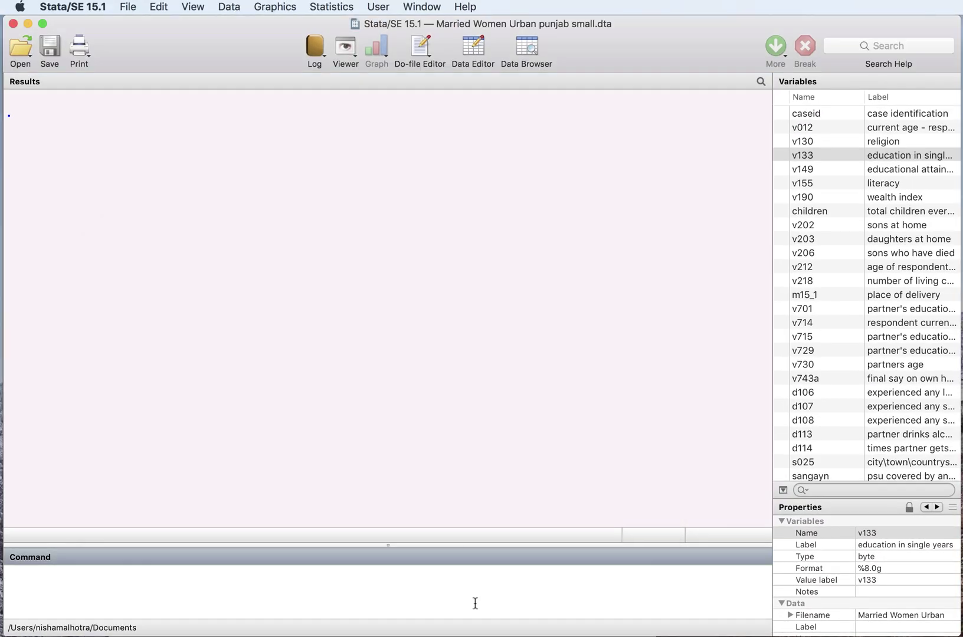
type("summ")
left_click(780, 212)
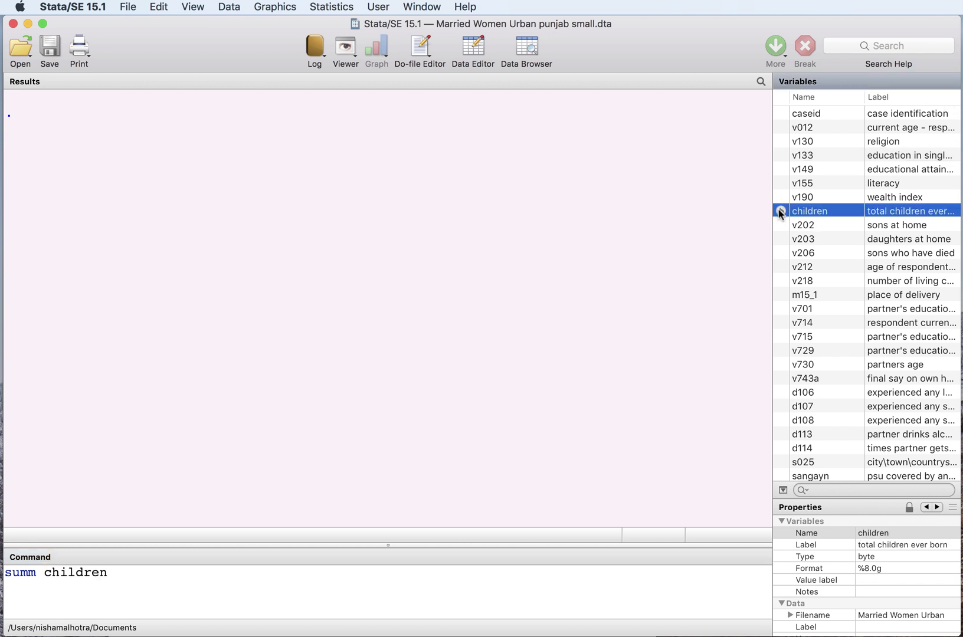
key("Return")
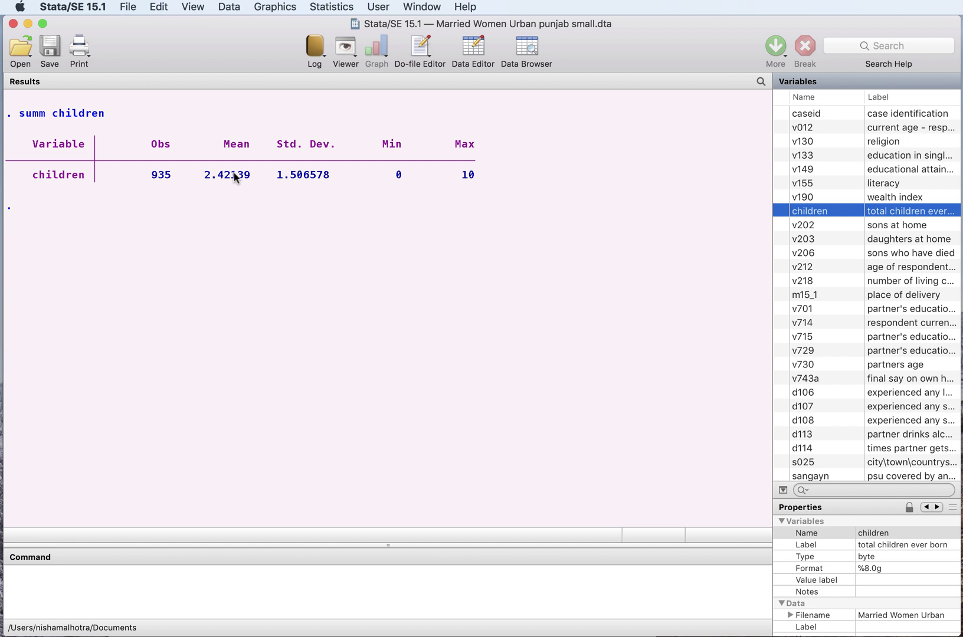
- Summarise v133 (education in single years), giving a mean of 7.549733
left_click(138, 581)
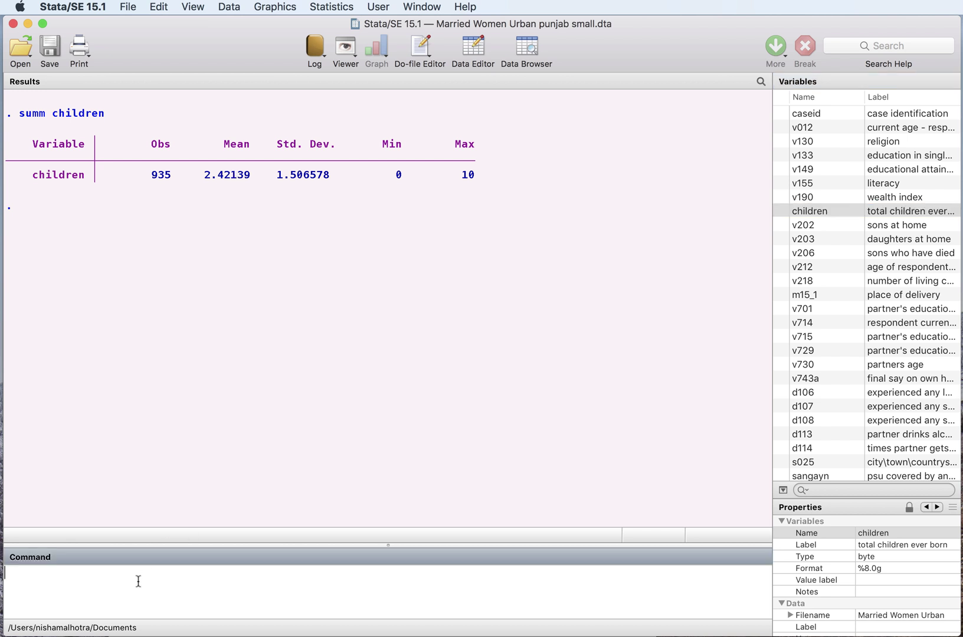
type("summ")
mouse_move(782, 157)
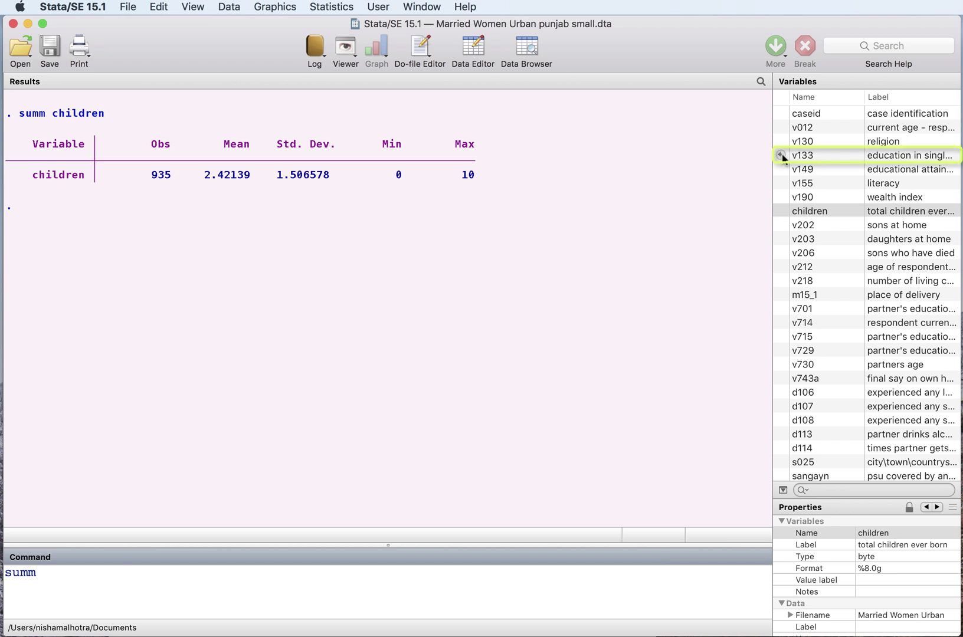
left_click(782, 155)
key("Return")
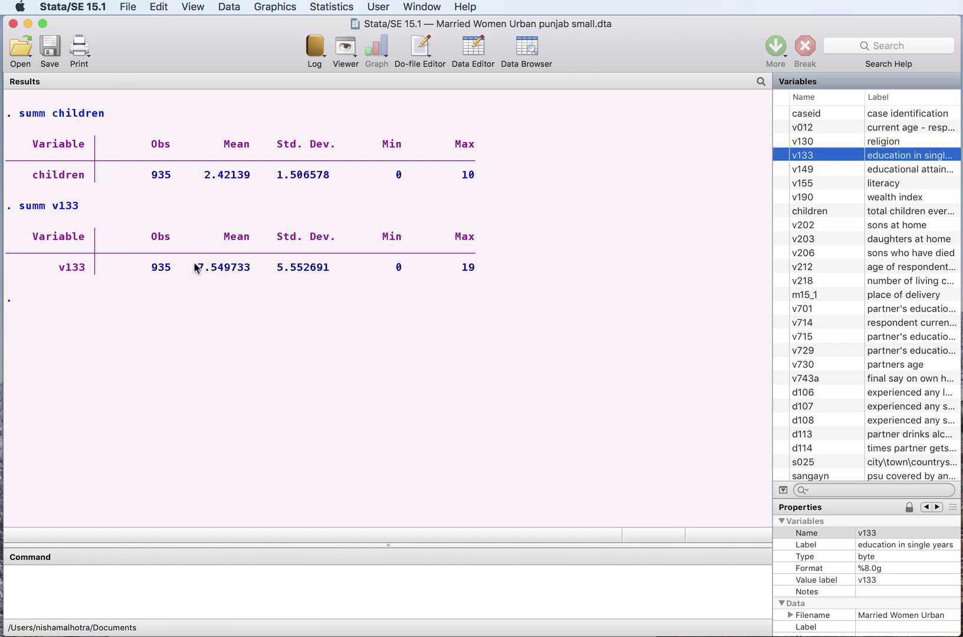
left_click(119, 571)
- Run reg child v133, giving slope -.1038841 and constant 3.205687
type("reg ")
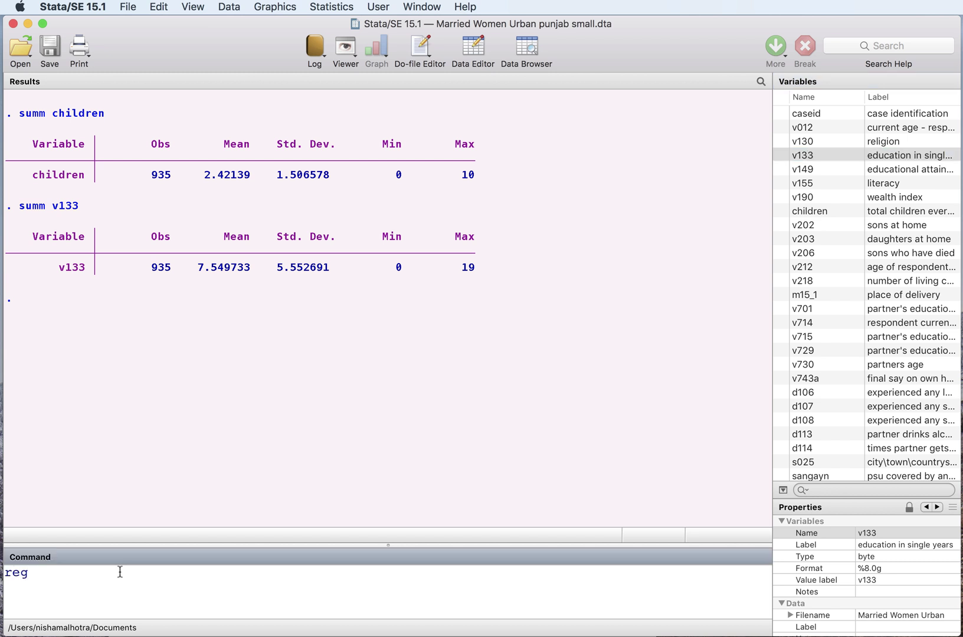
type("child v133")
key("Return")
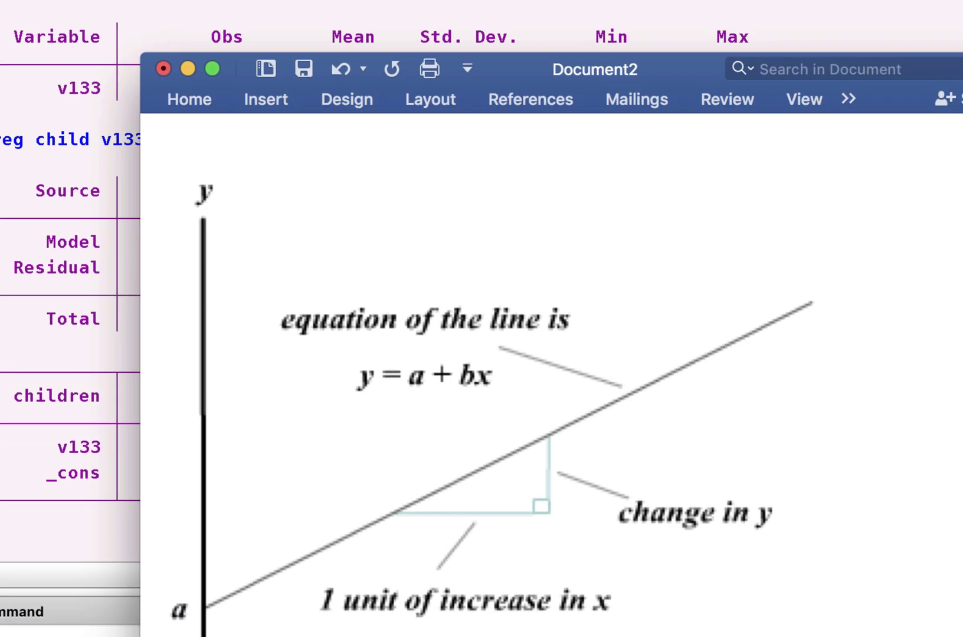
- Scroll the Word document down to the equation Y= a.1 + b.X below the diagram
scroll(389, 377, "down", 10)
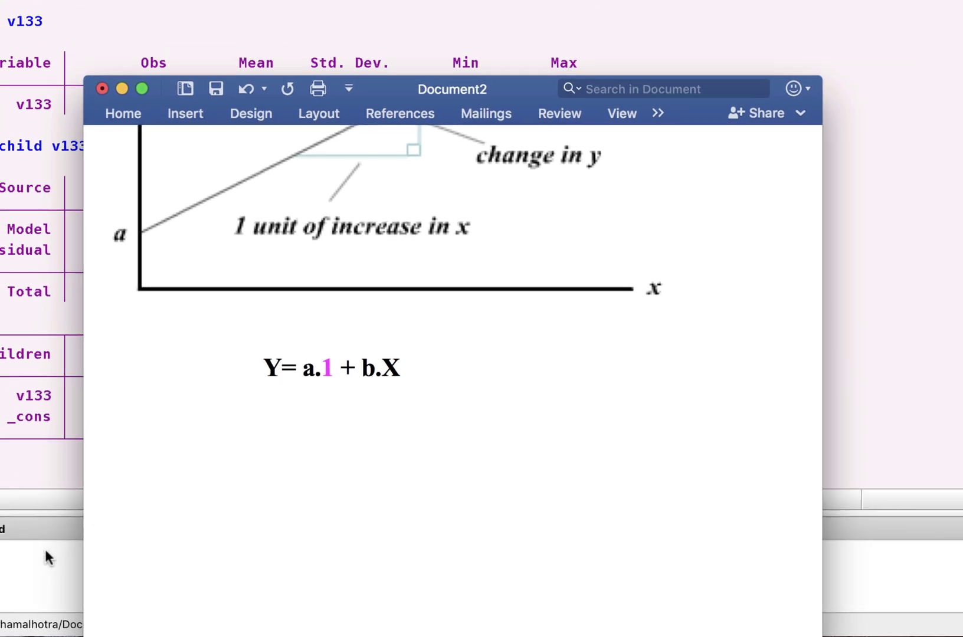
left_click(72, 584)
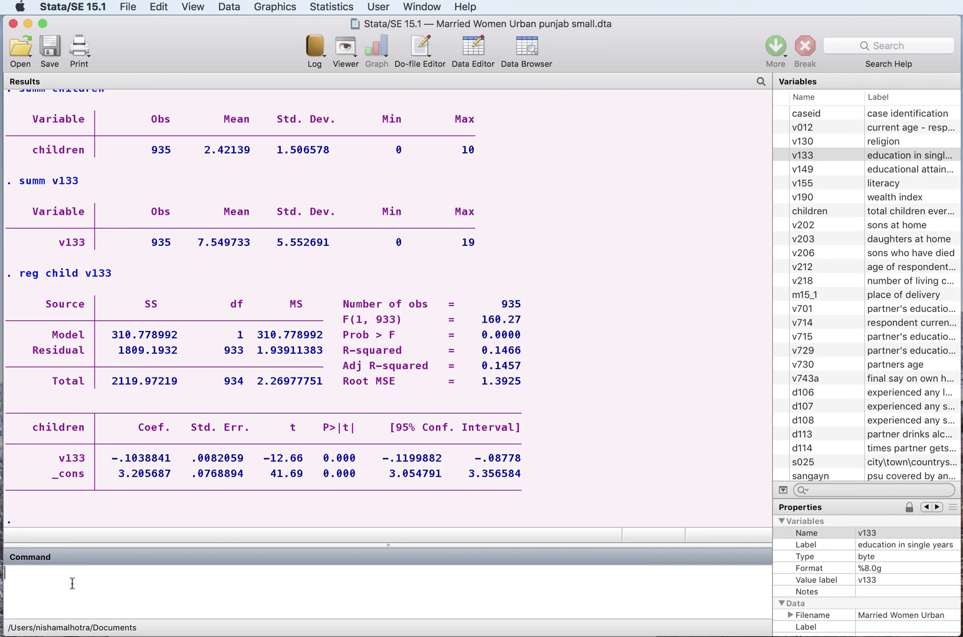
- Try gen const=1, then regress children on v133 with nocon (slope .1717728, R-squared 0.3186)
type("gen const=1")
key("Return")
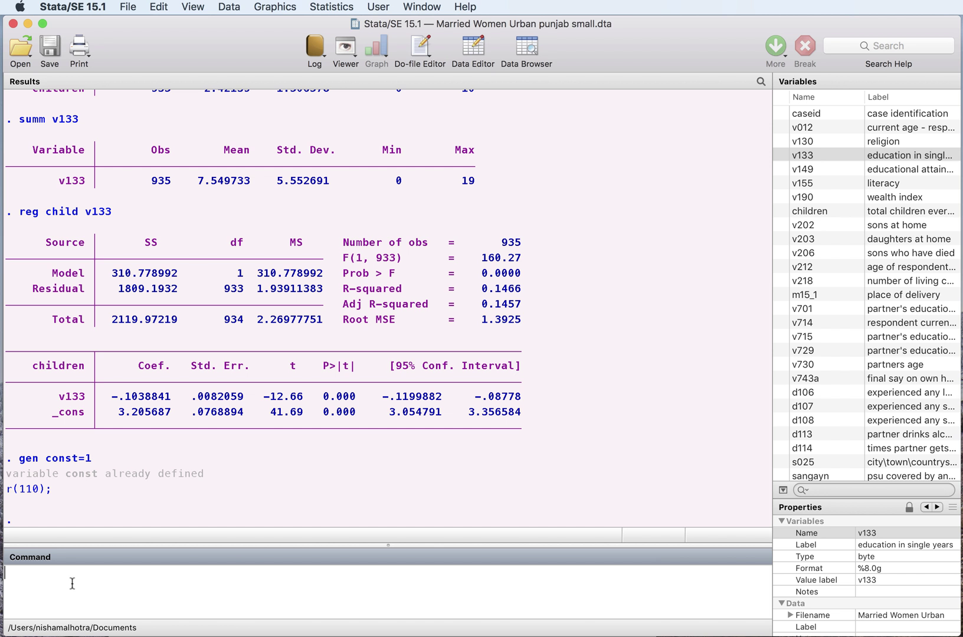
key("Up")
key("Up")
key("Up")
key("Down")
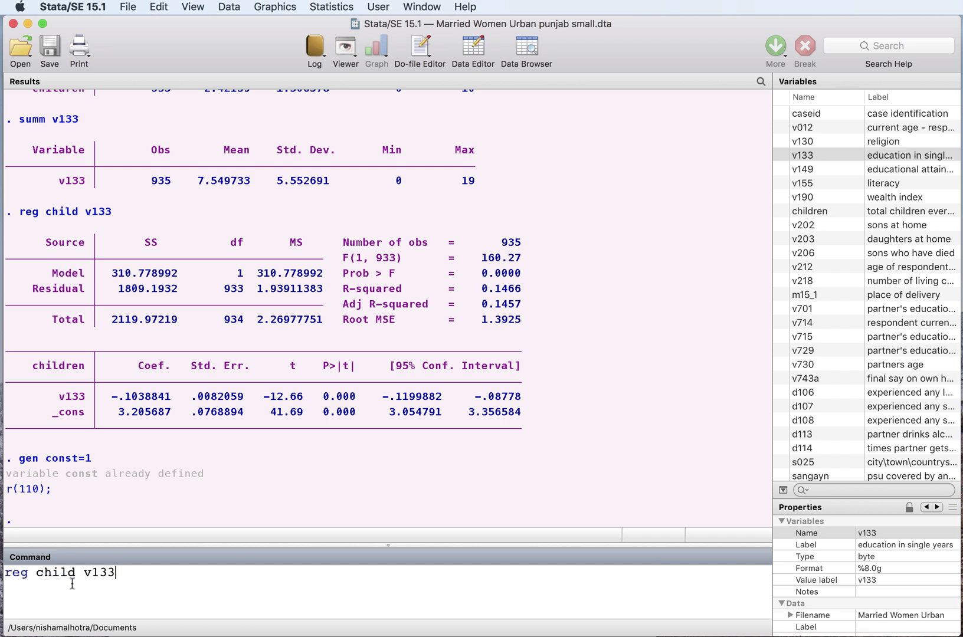
type(", nocon")
key("Return")
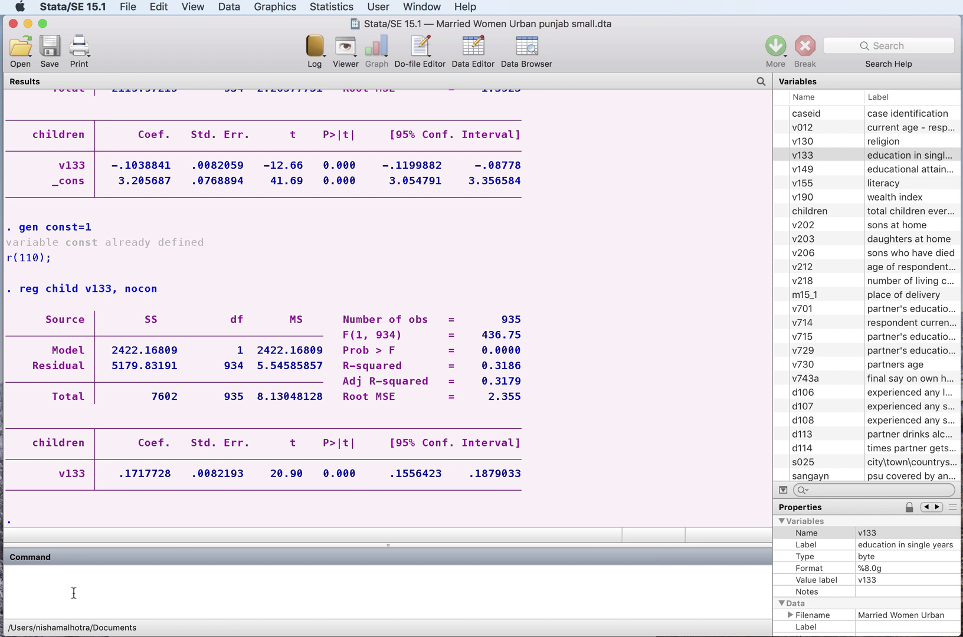
key("Up")
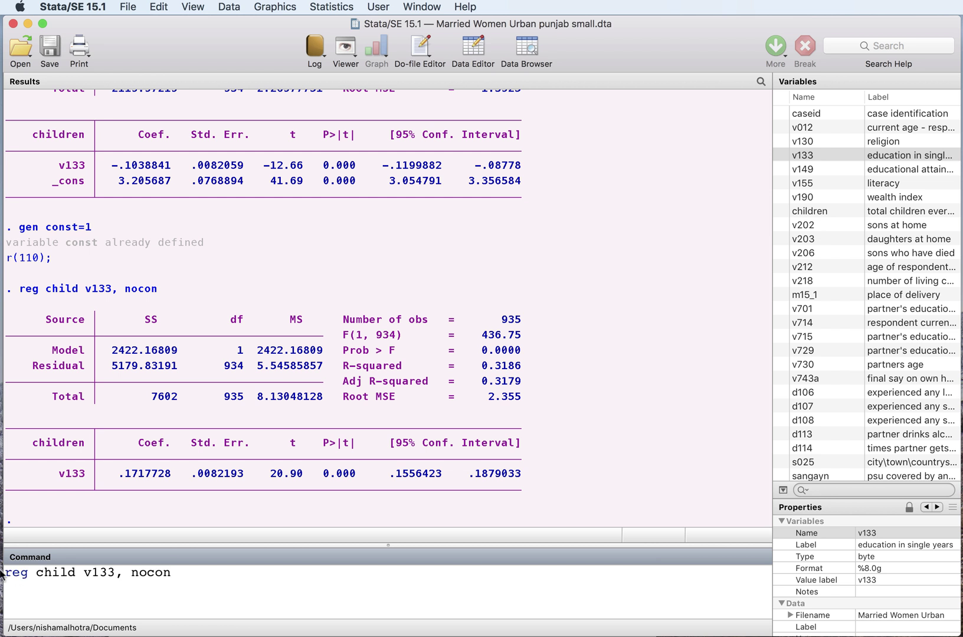
- Regress children on v133 and cons with nocon, reproducing slope -.1038841, and compare with the first regression
left_click(115, 572)
type("cons")
key("Return")
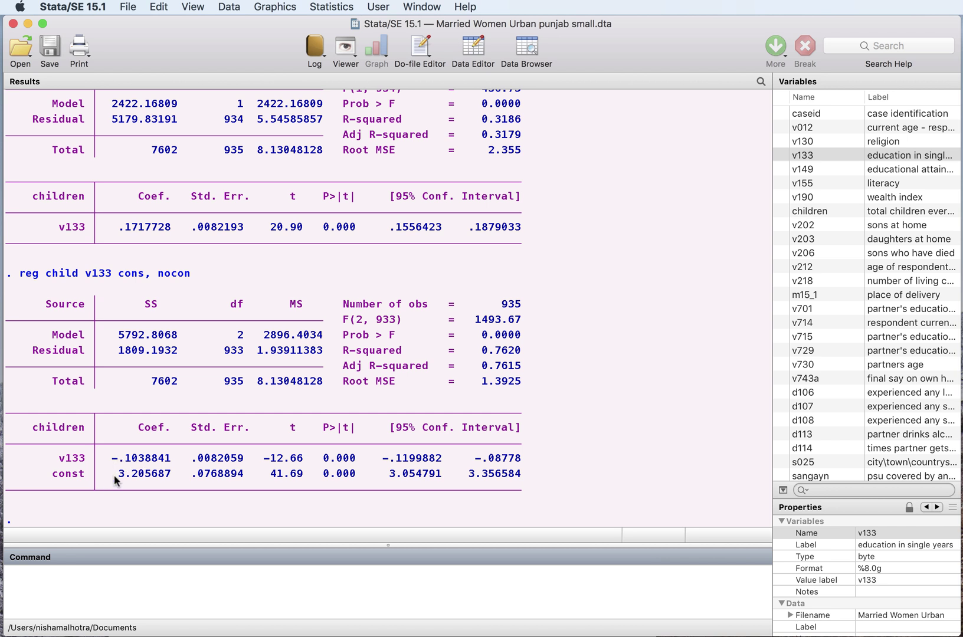
scroll(159, 430, "up", 5)
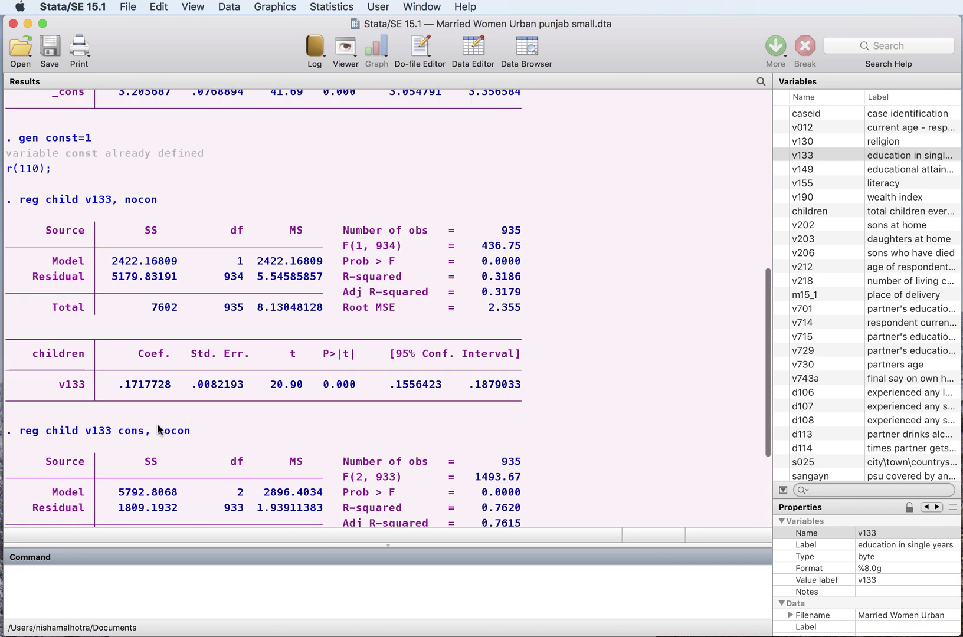
scroll(158, 429, "up", 5)
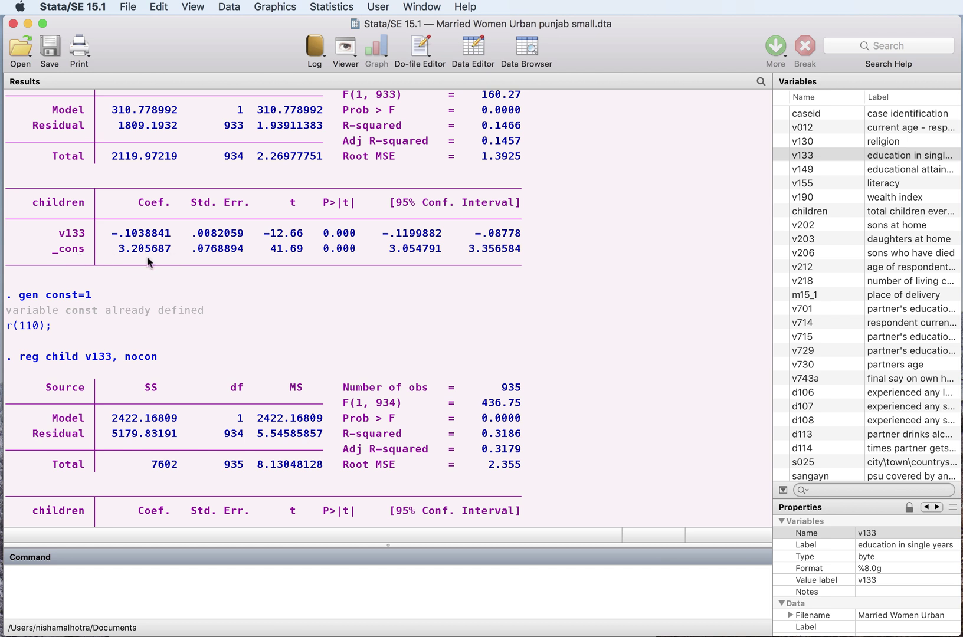
scroll(148, 262, "down", 10)
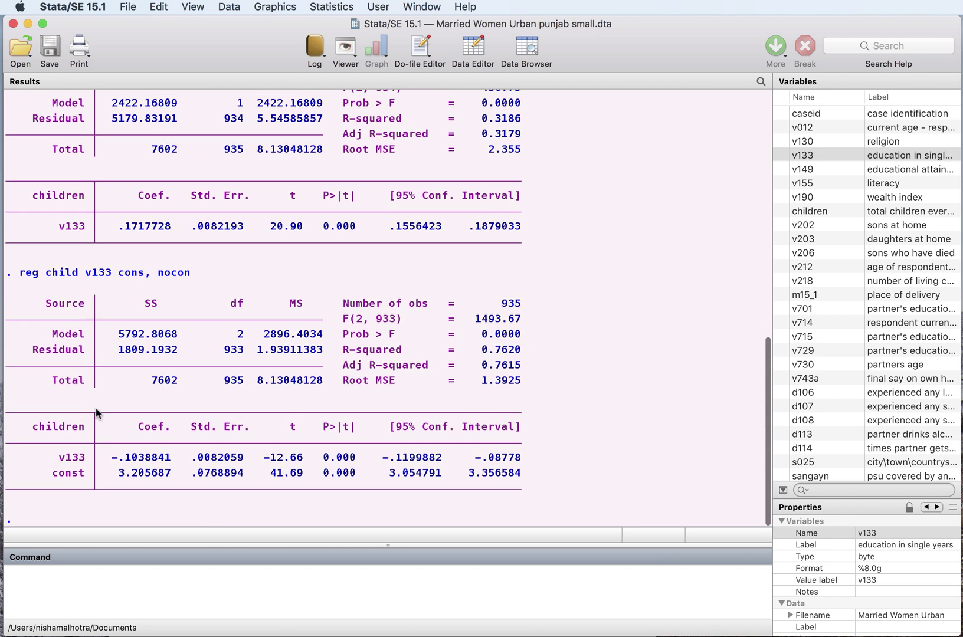
- Open the Data Editor showing children, v133 and const (all 1s)
key("Page_Up")
key("BackSpace")
key("BackSpace")
key("BackSpace")
key("BackSpace")
key("BackSpace")
key("BackSpace")
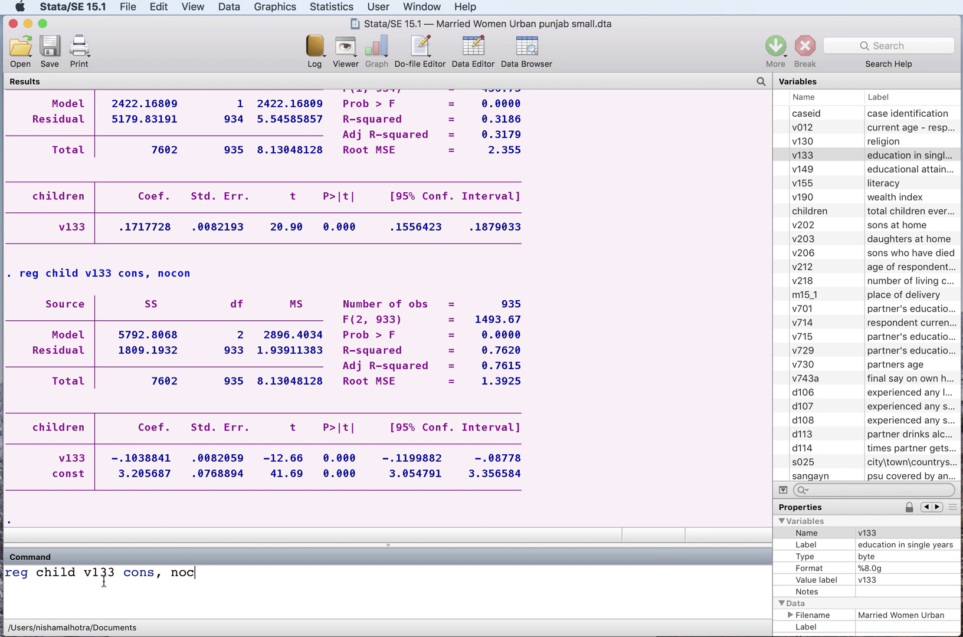
key("BackSpace")
left_click(28, 573)
key("BackSpace")
key("BackSpace")
key("BackSpace")
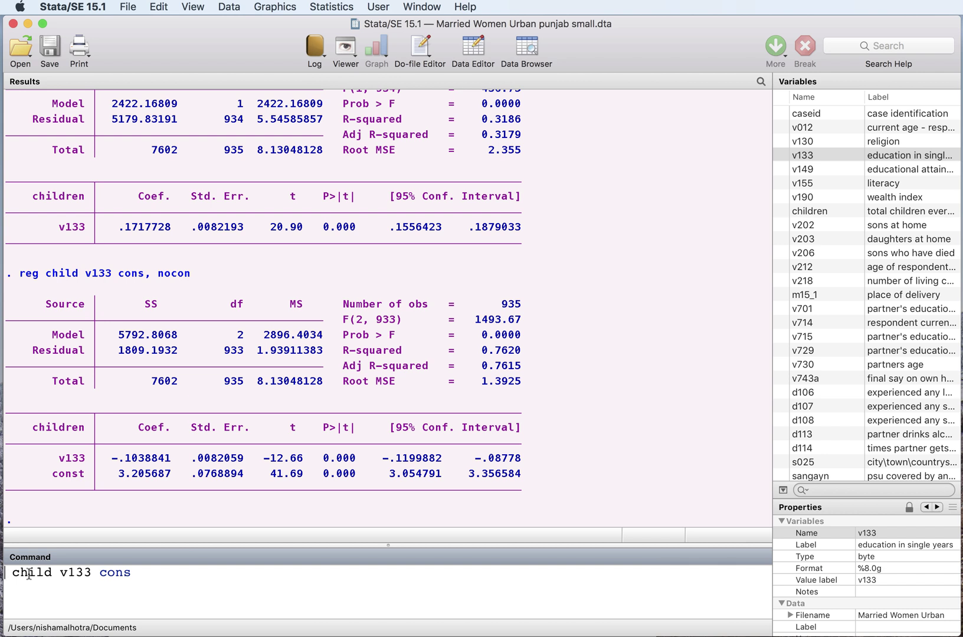
type("edit")
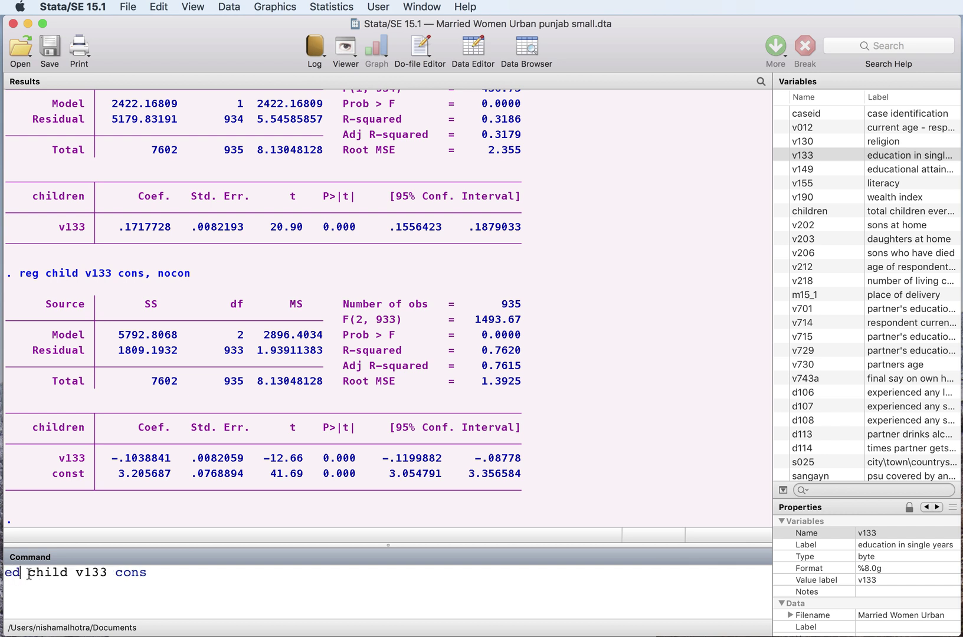
key("Return")
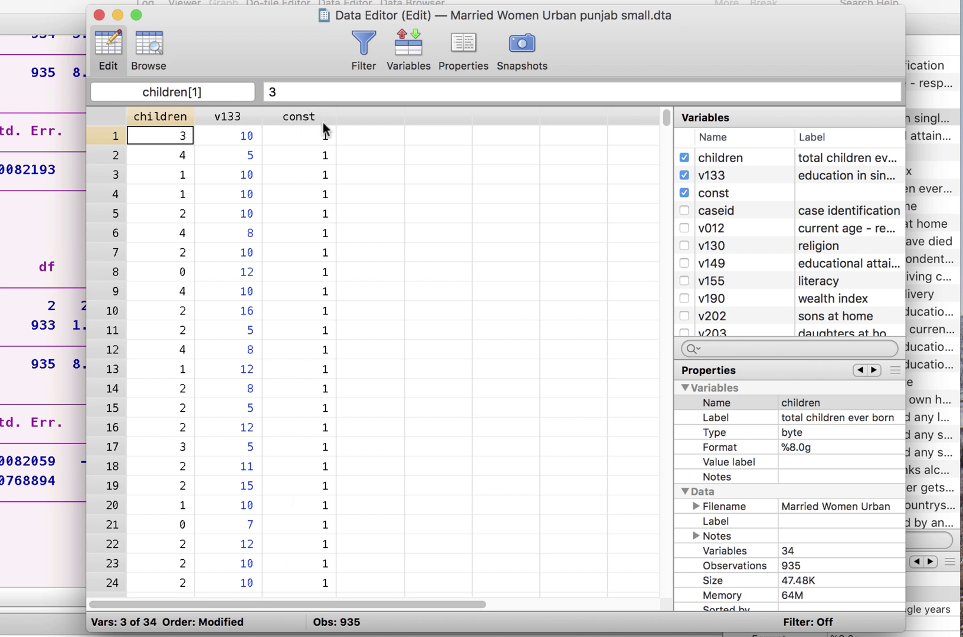
left_click(99, 16)
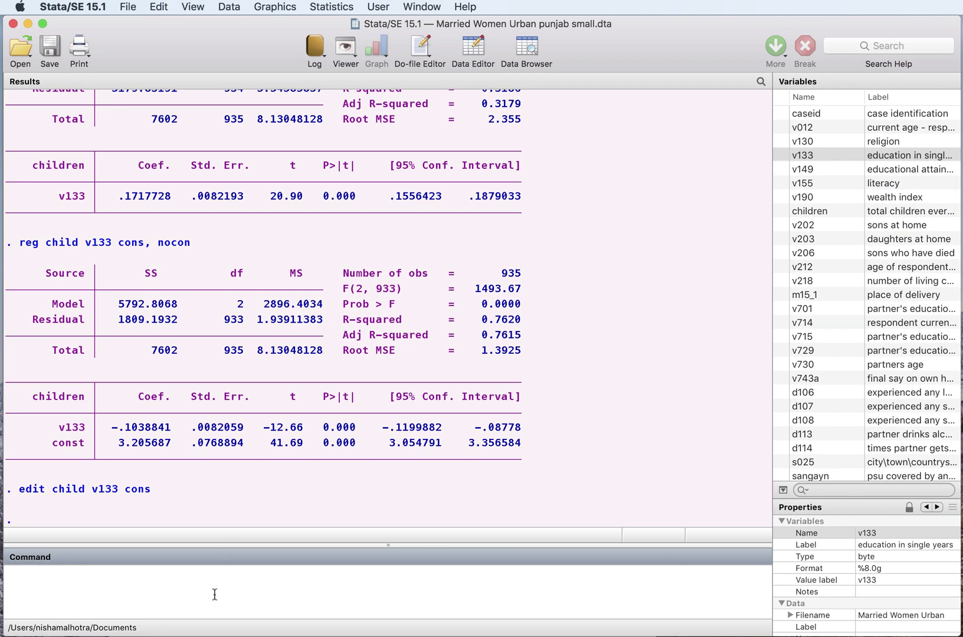
- Run reg children const, nocon (coefficient 2.42139), then summ child to confirm it equals the mean
type("reg ")
type("childre")
type("n v133")
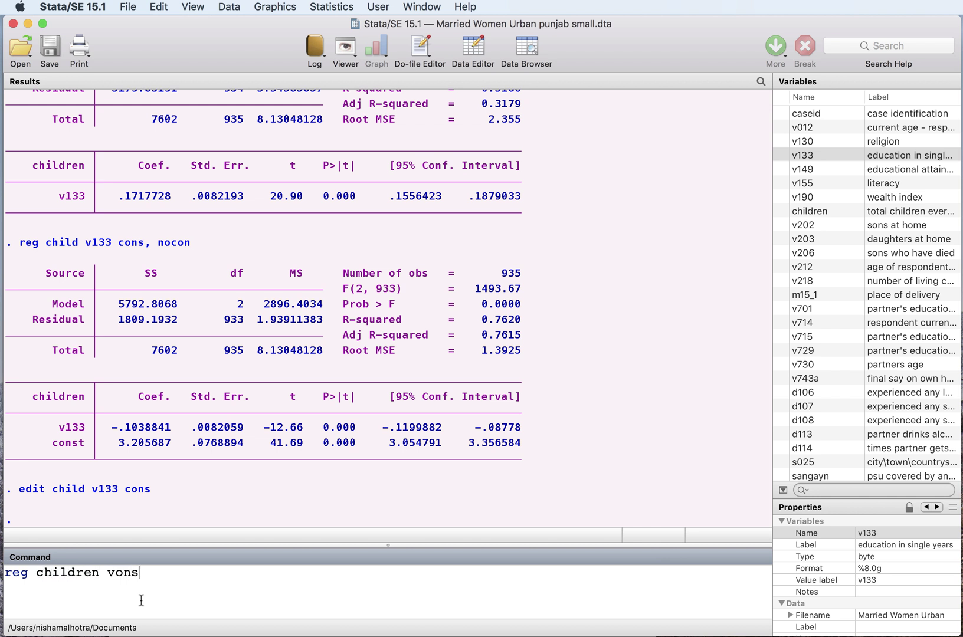
key("BackSpace")
key("BackSpace")
key("BackSpace")
key("BackSpace")
type("onst, nocon")
key("Return")
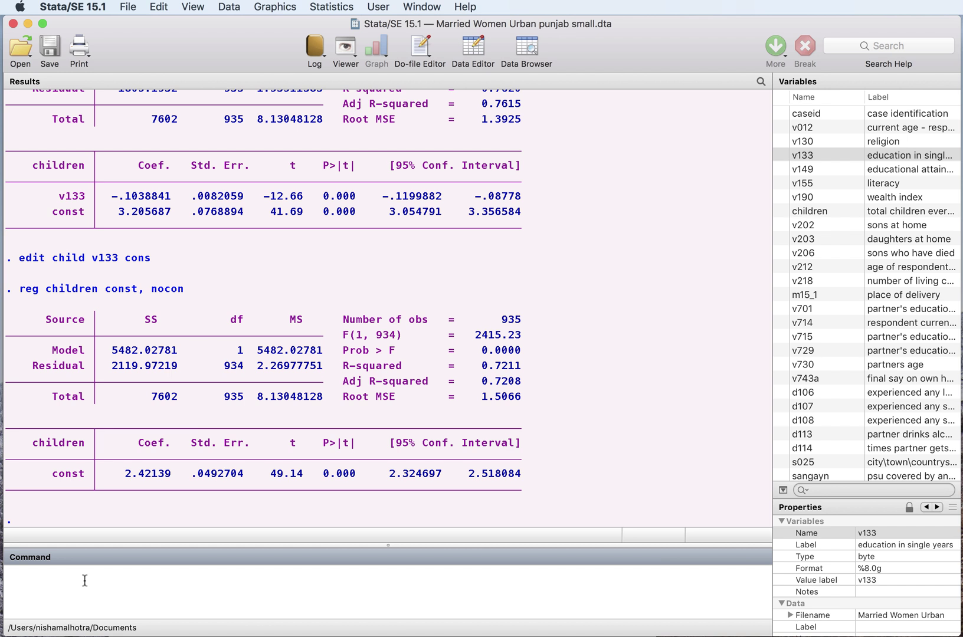
type("summ child")
key("Return")
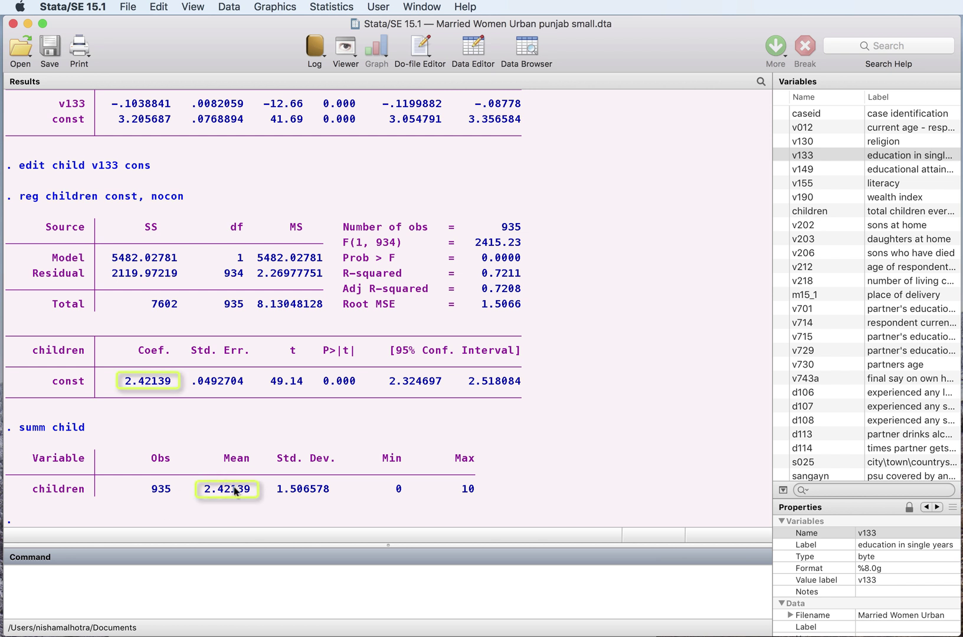